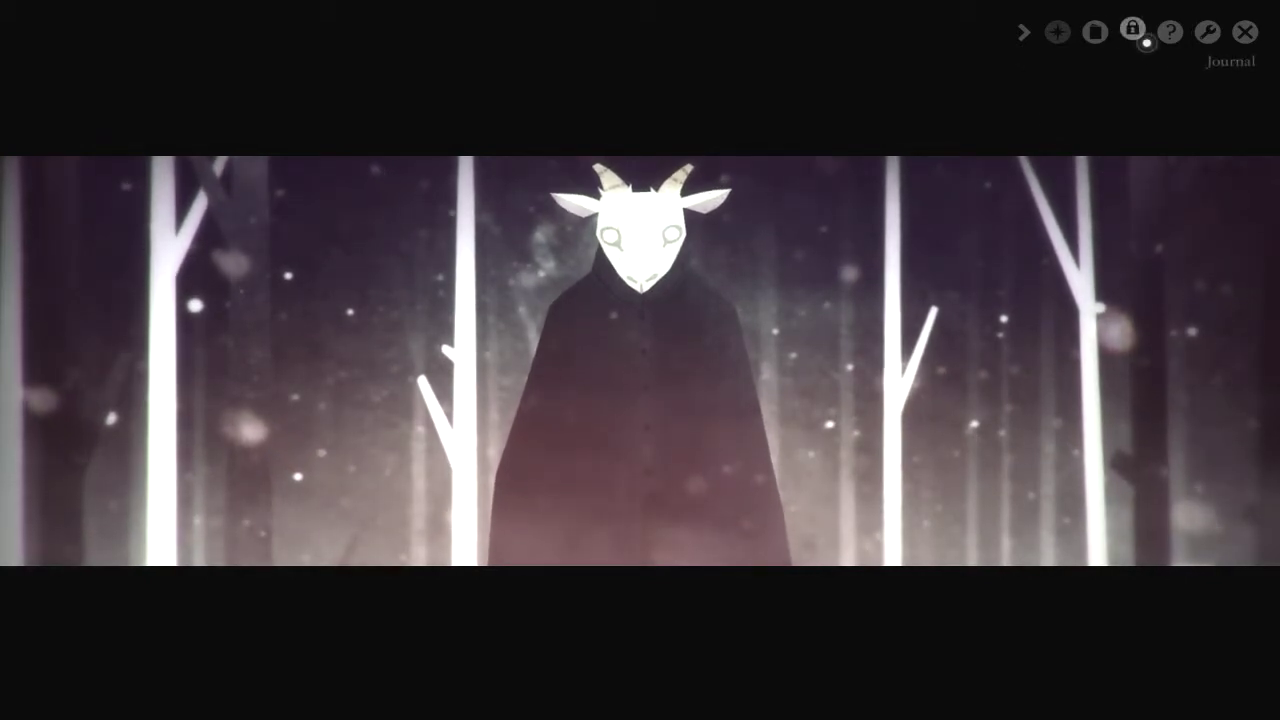
left_click(1169, 32)
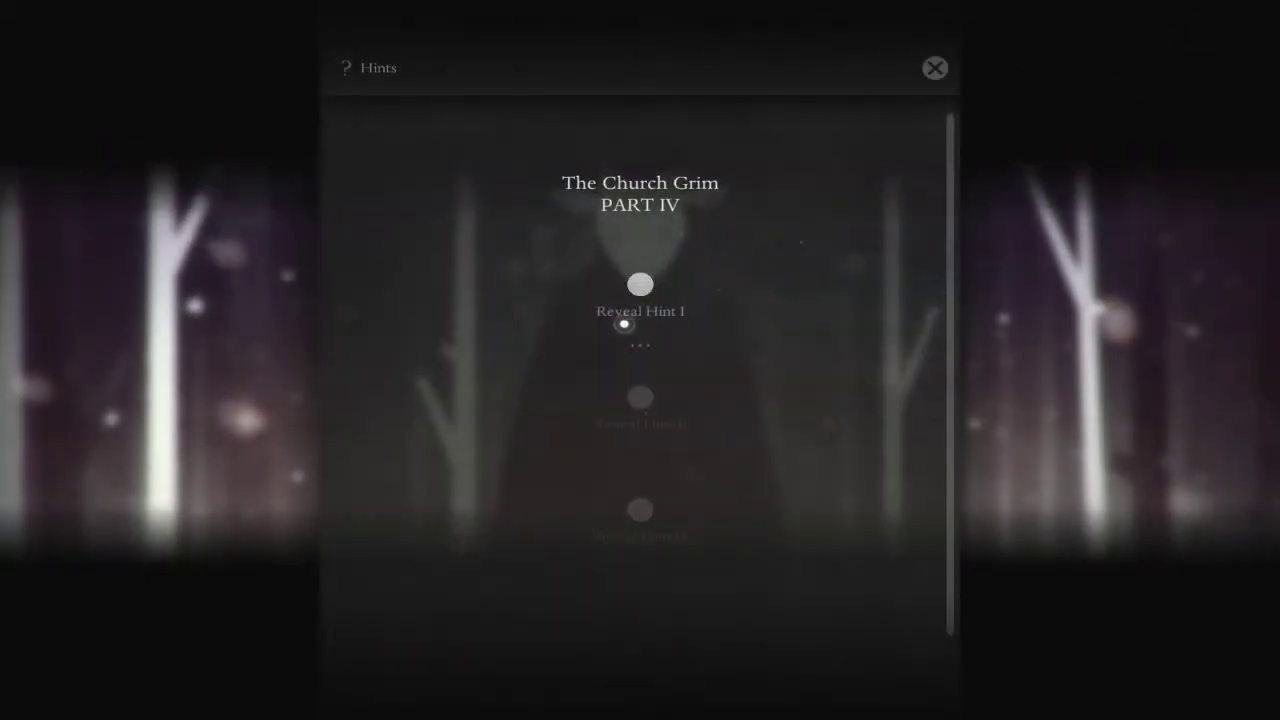